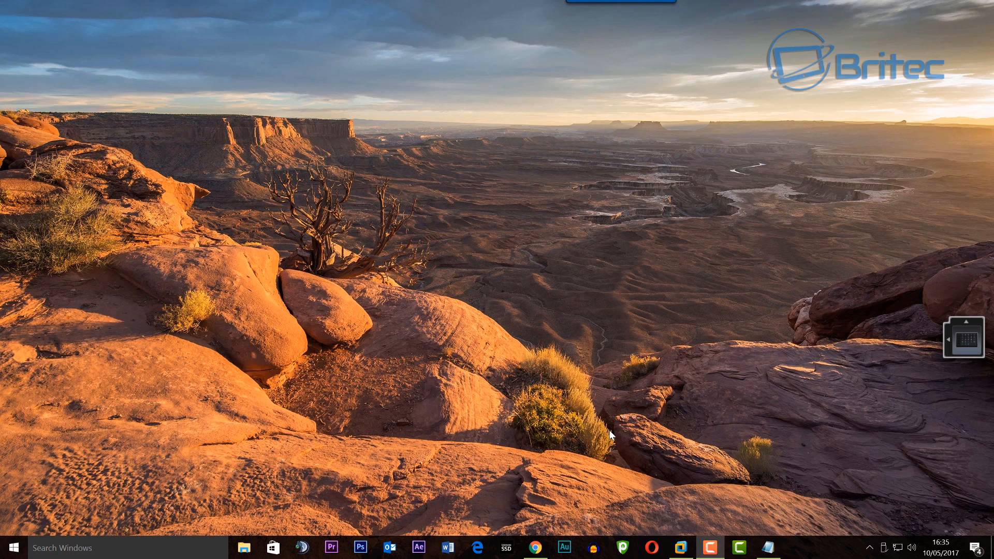
Step: Launch VMware Workstation 12 Pro from the Windows taskbar
click(680, 548)
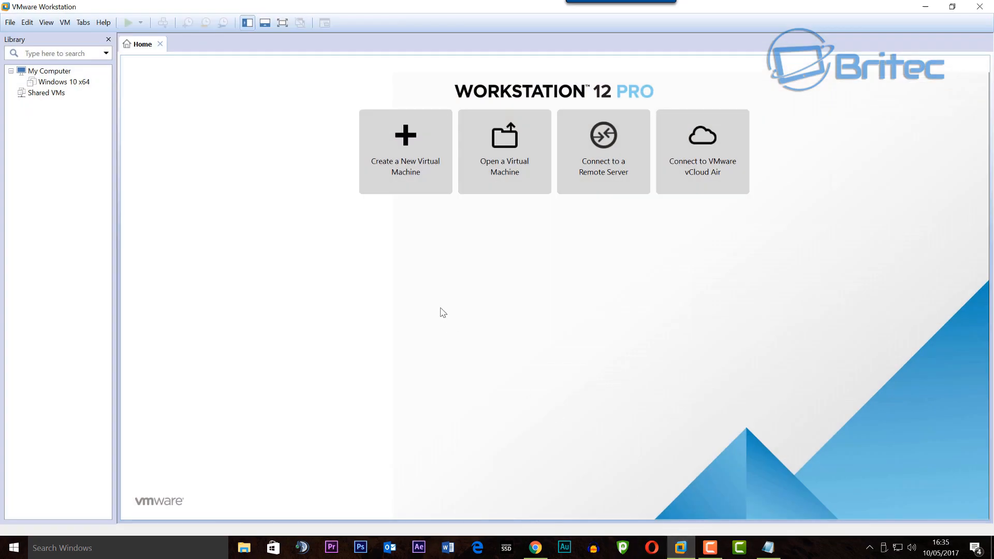
Step: Create a new Typical virtual machine named Android 7 from the Android7.iso install source
click(410, 188)
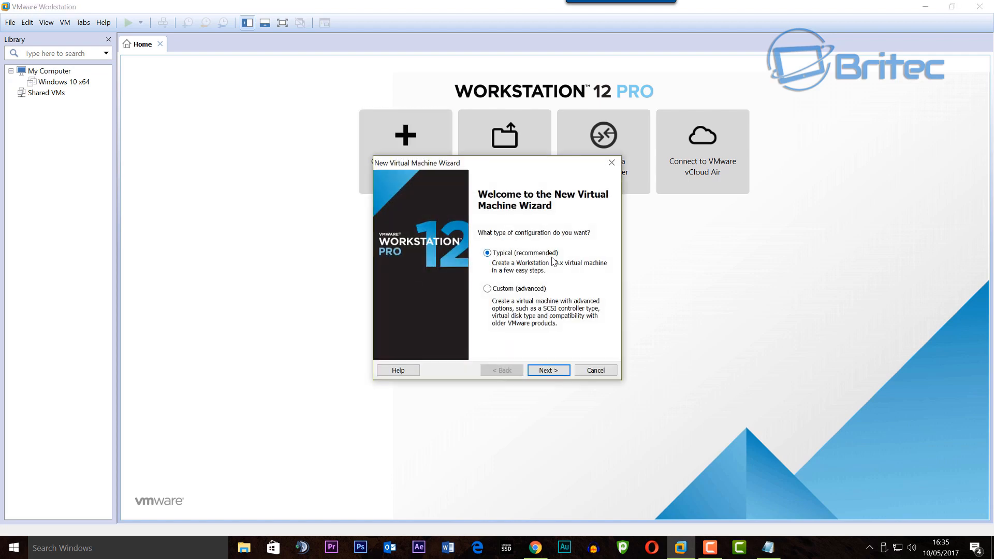
click(550, 368)
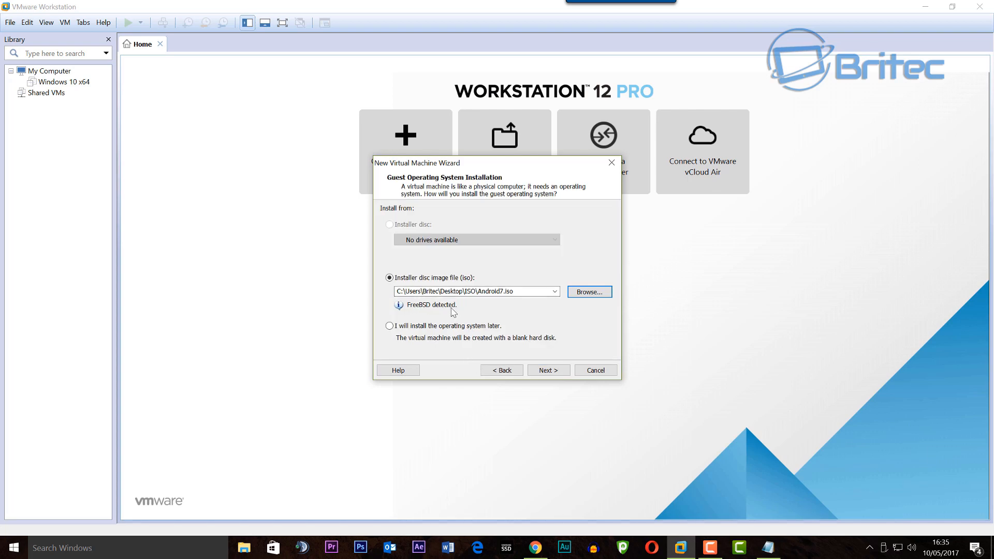
click(544, 372)
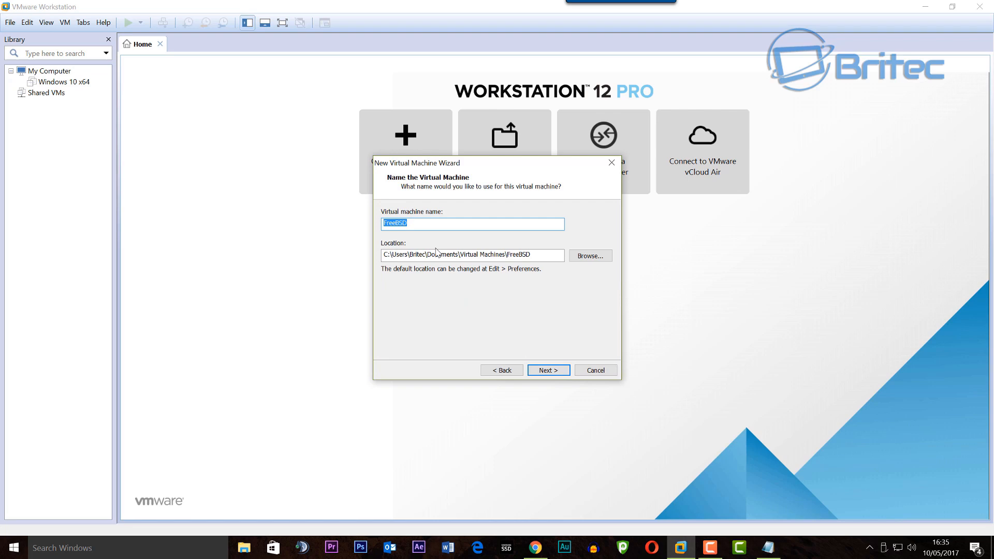
text(Andro)
text(id )
text(7)
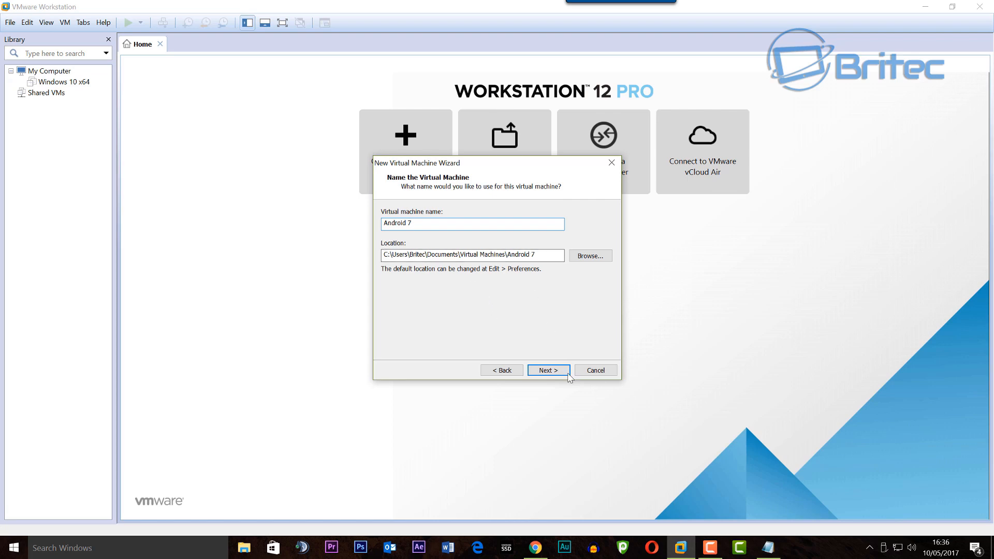
click(548, 371)
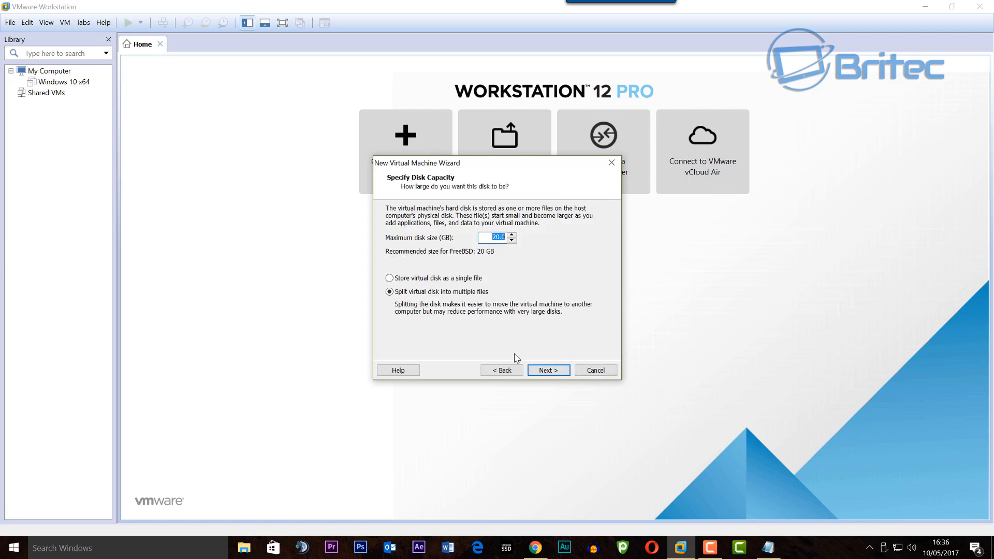
Step: Keep the 20 GB maximum disk size and store the virtual disk as a single file
click(495, 237)
click(426, 278)
click(548, 370)
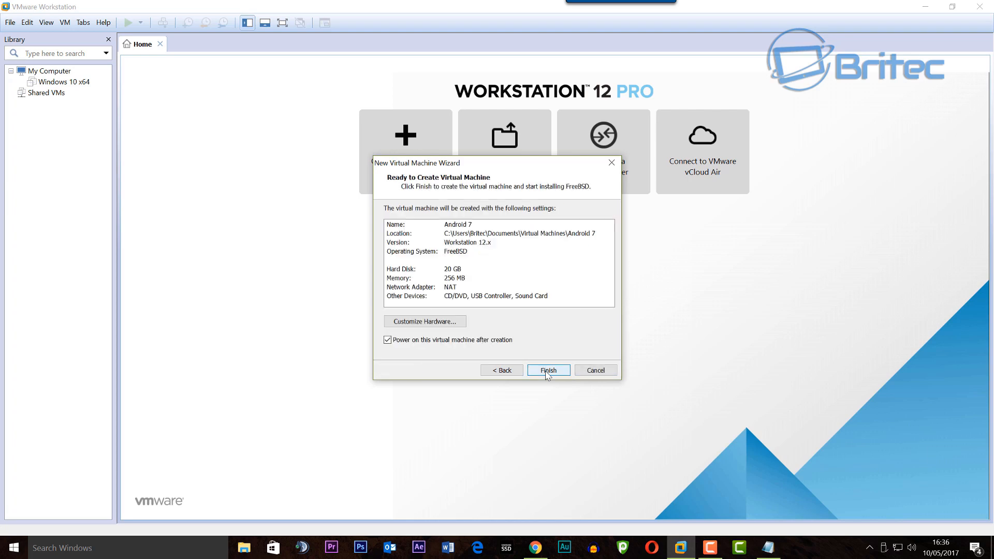
Step: Raise the Android 7 machine's memory allocation to 2048 MB in the hardware settings
click(433, 324)
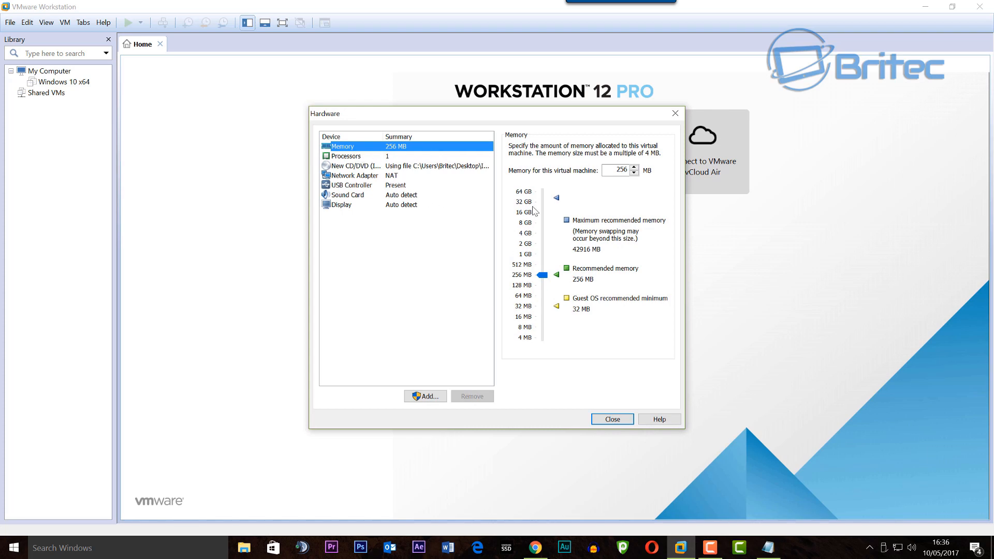
drag(543, 275, 546, 257)
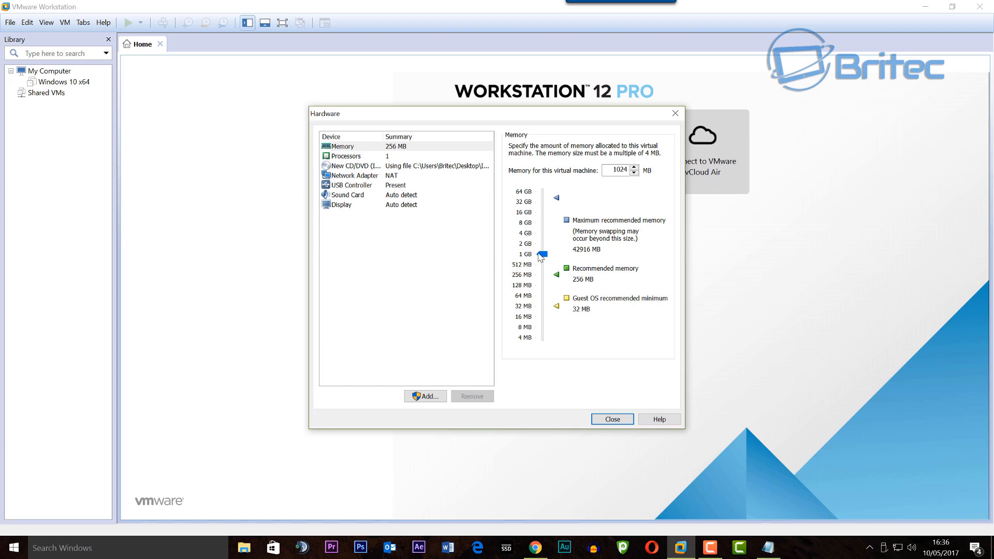
drag(541, 257, 542, 244)
Step: Set the machine to 2 processors with 4 cores each, 8 cores in total
click(355, 156)
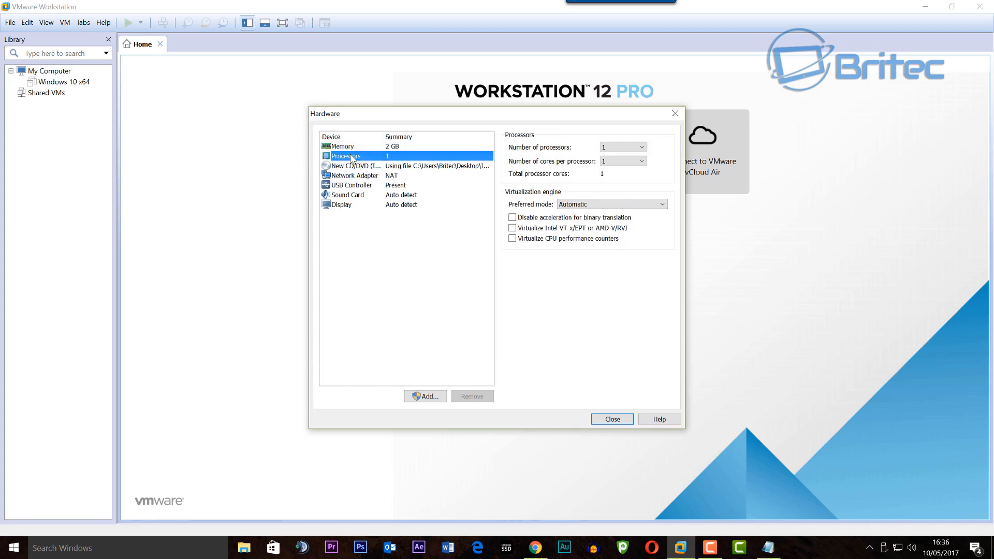
click(641, 147)
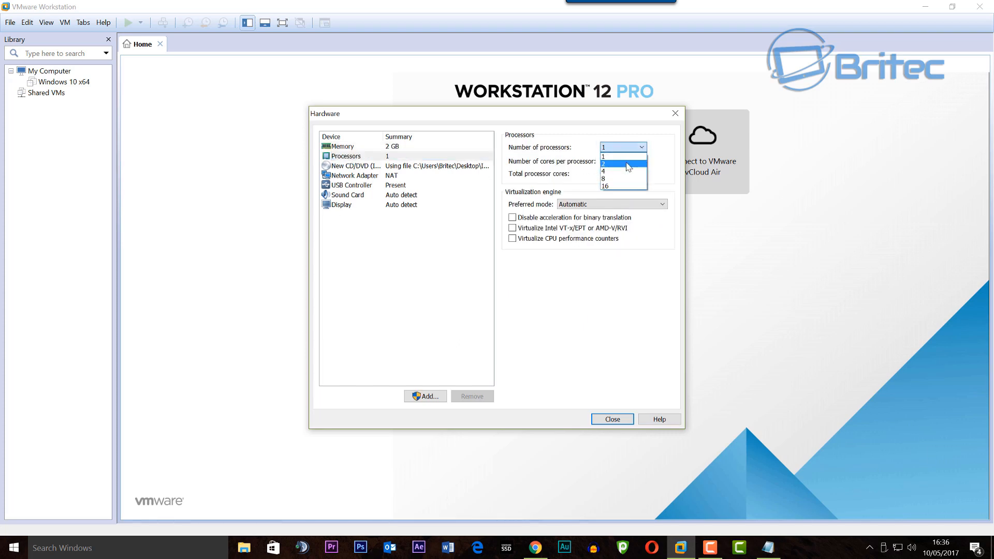
click(613, 164)
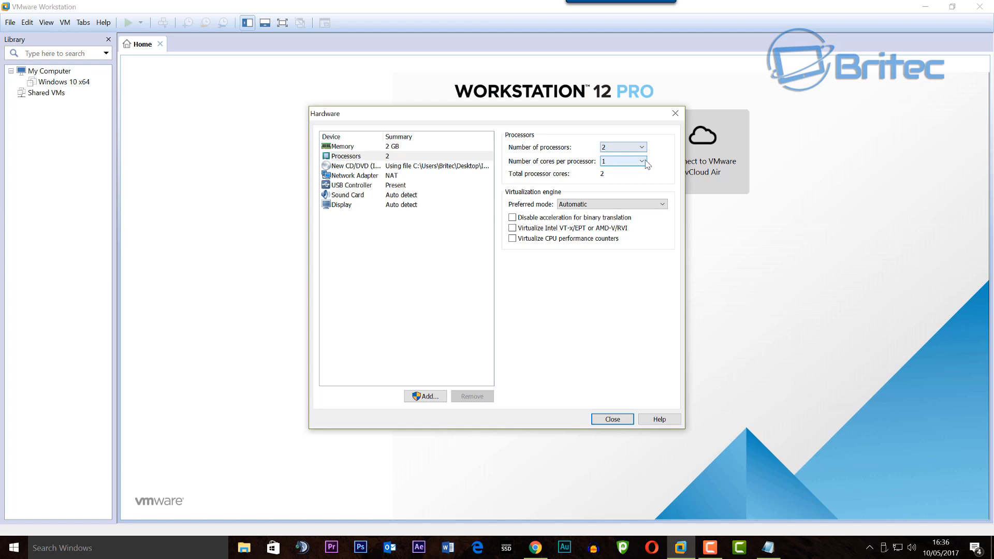
click(622, 162)
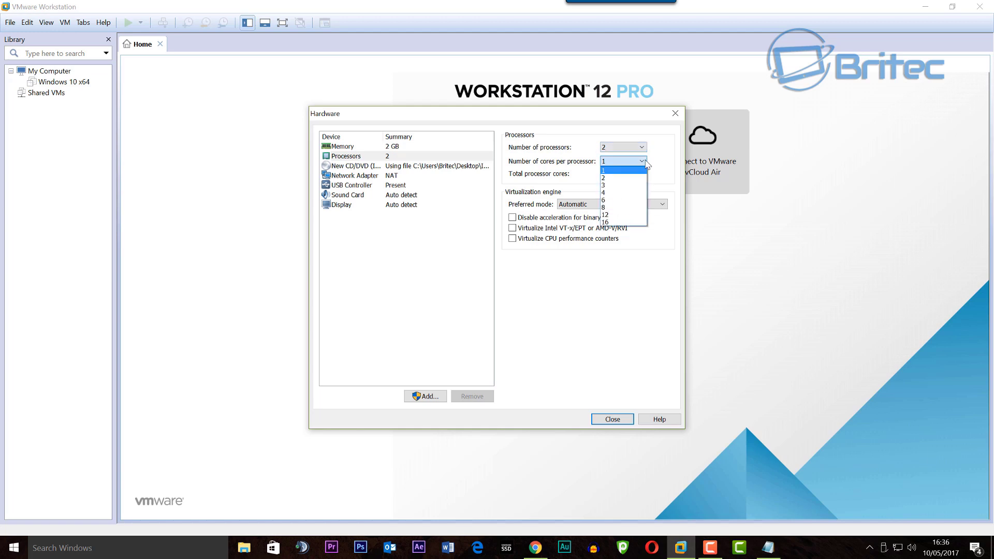
click(610, 193)
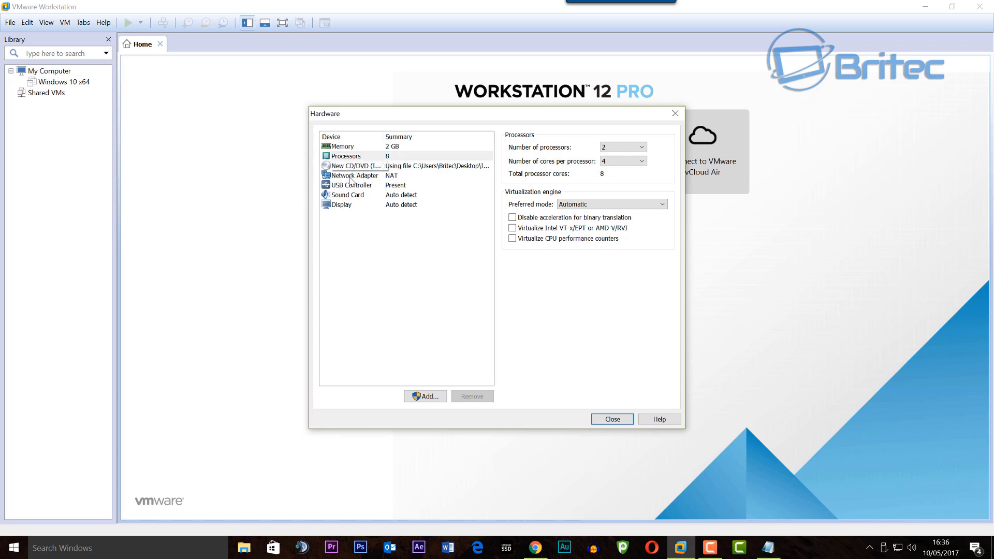
Step: Enable 3D graphics acceleration on the display and close the hardware settings
click(346, 208)
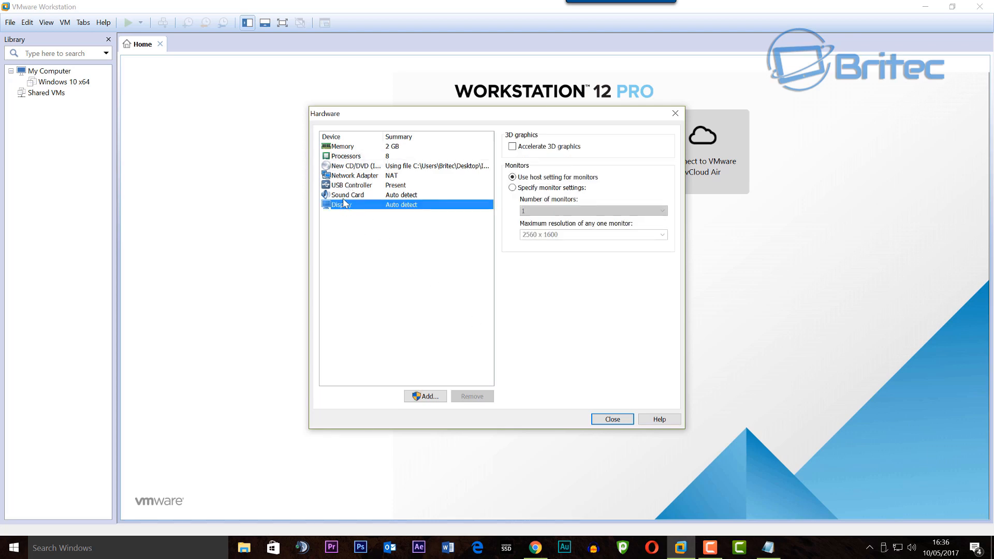
click(512, 149)
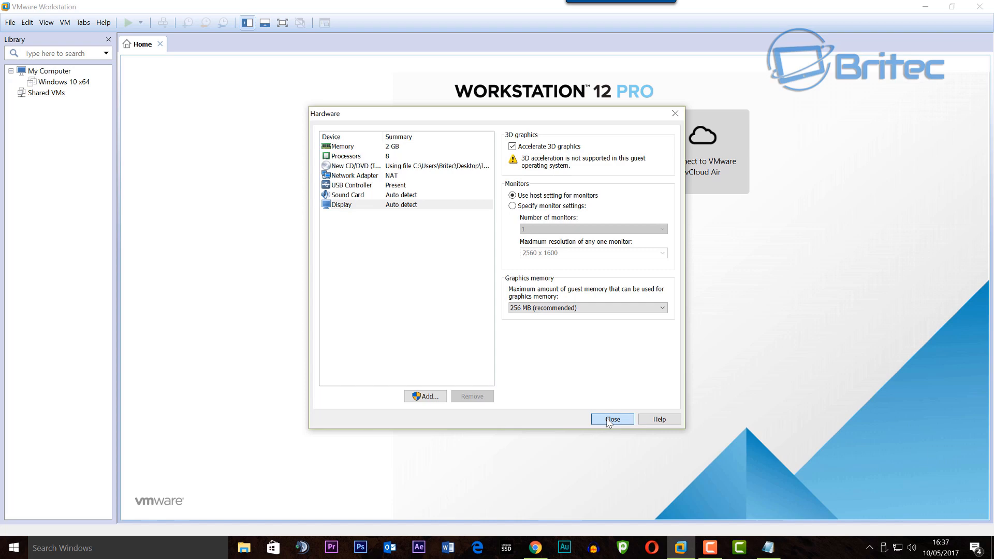
click(608, 420)
Step: Finish the wizard to power on the VM and select Install Android-x86 to harddisk in the boot menu
click(549, 371)
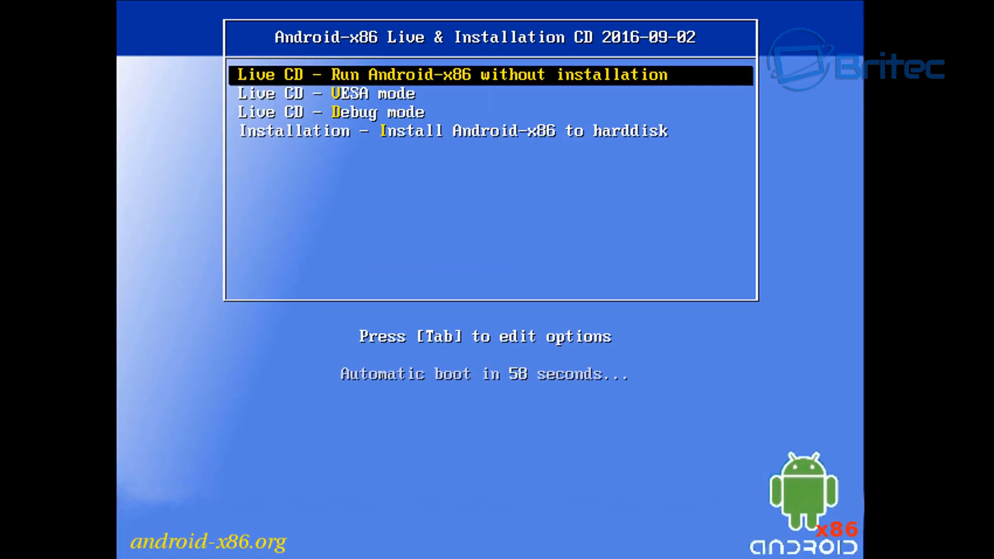
key(Down)
key(Up)
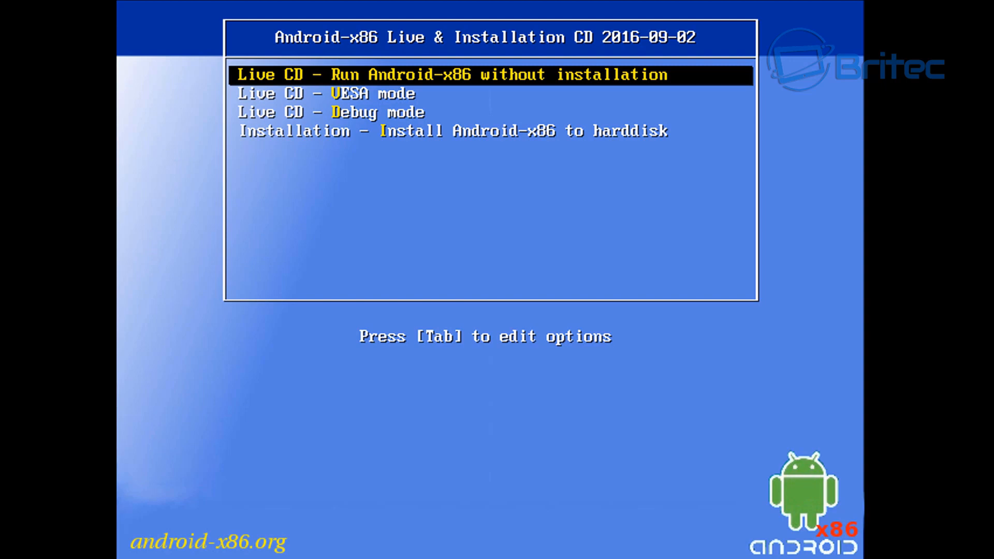
key(Down)
key(Down)
key(Down)
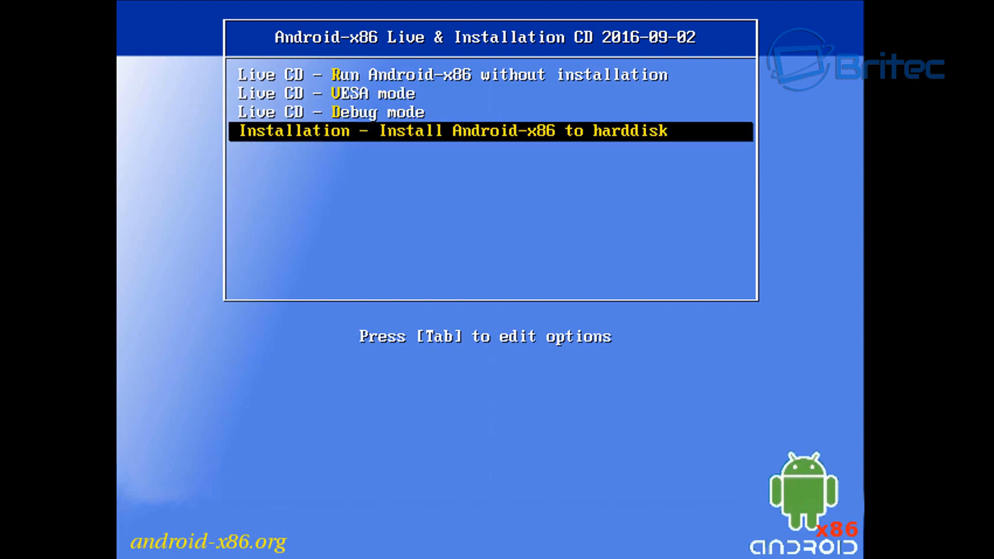
Step: Start the hard-disk installation and enter the partition editor without GPT
key(Return)
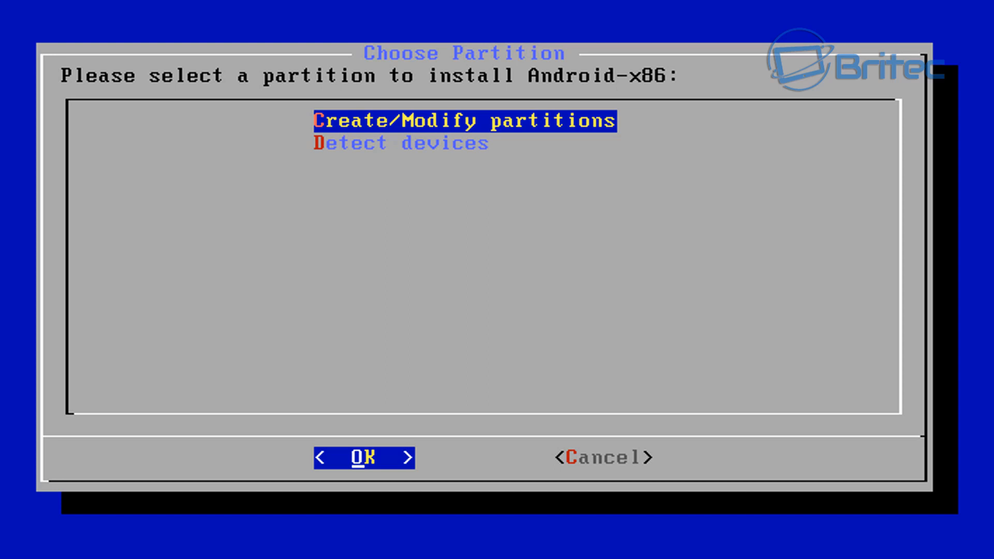
key(Return)
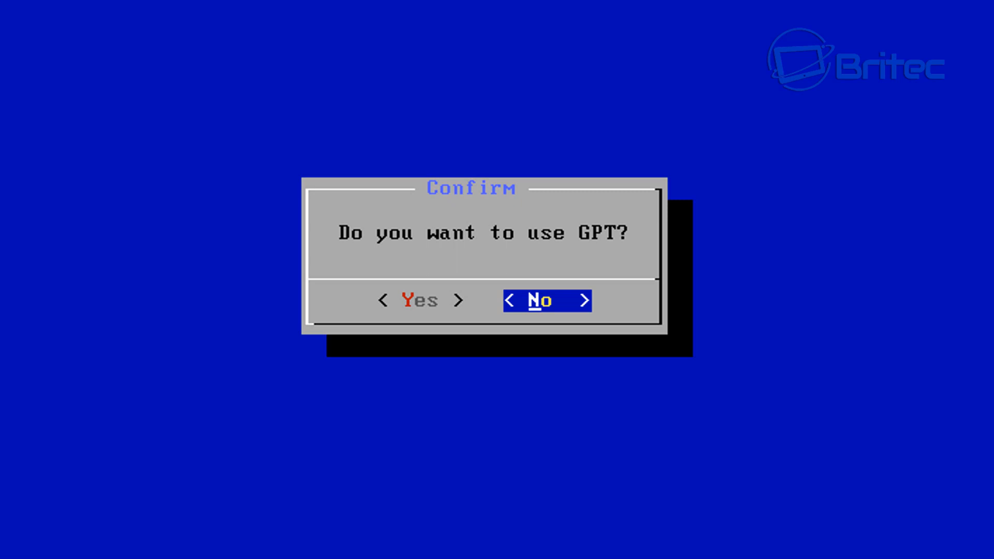
key(Return)
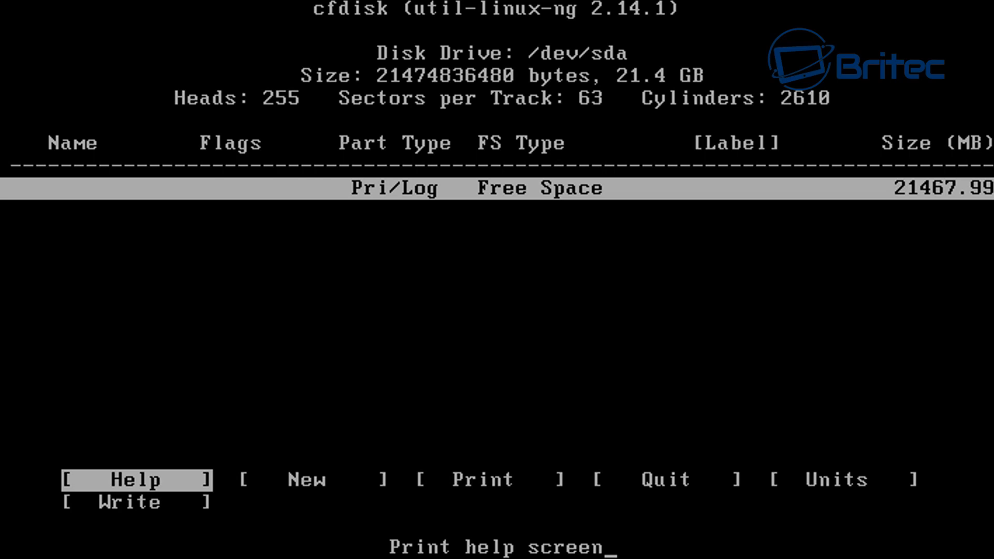
Step: Create a bootable primary partition sda1 using the whole 21.4 GB disk
key(Right)
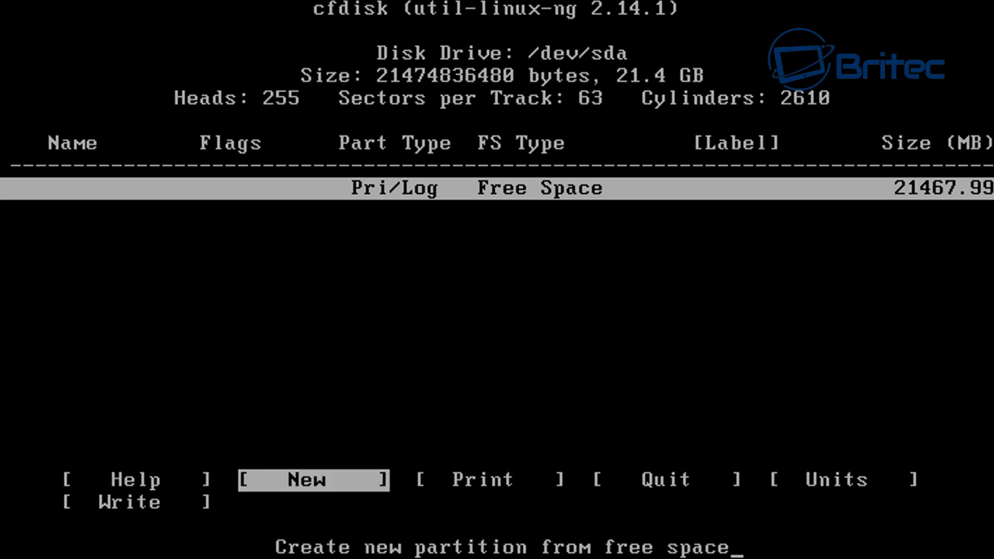
key(Return)
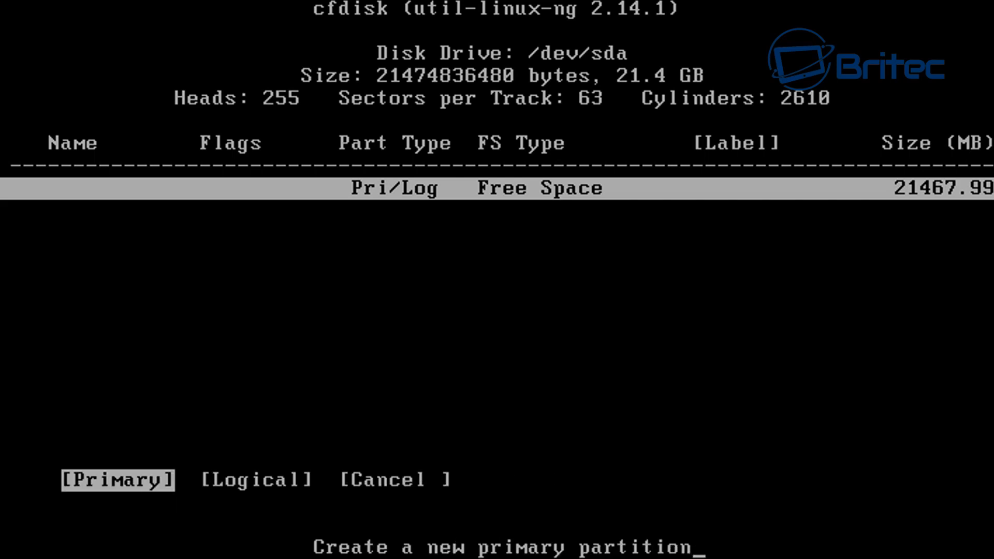
key(Return)
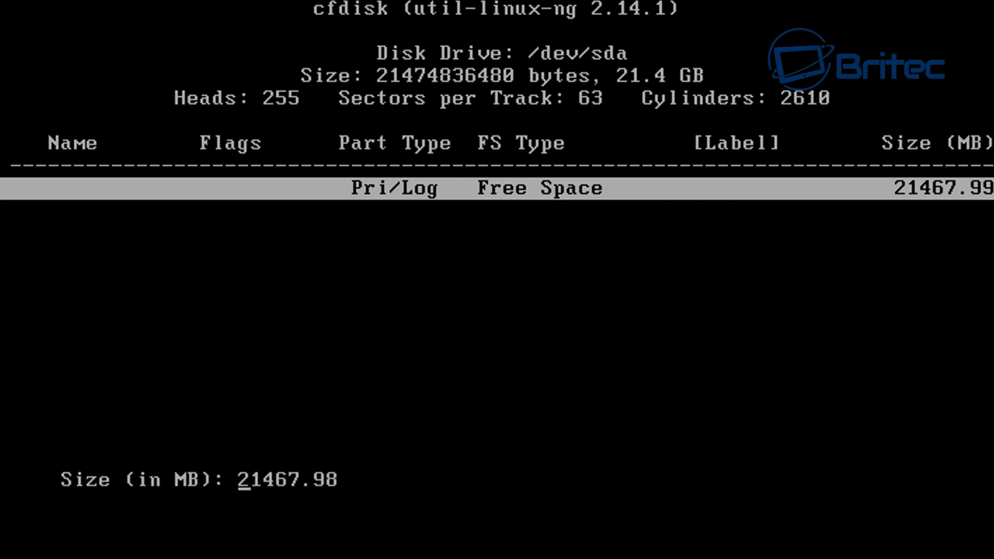
key(Return)
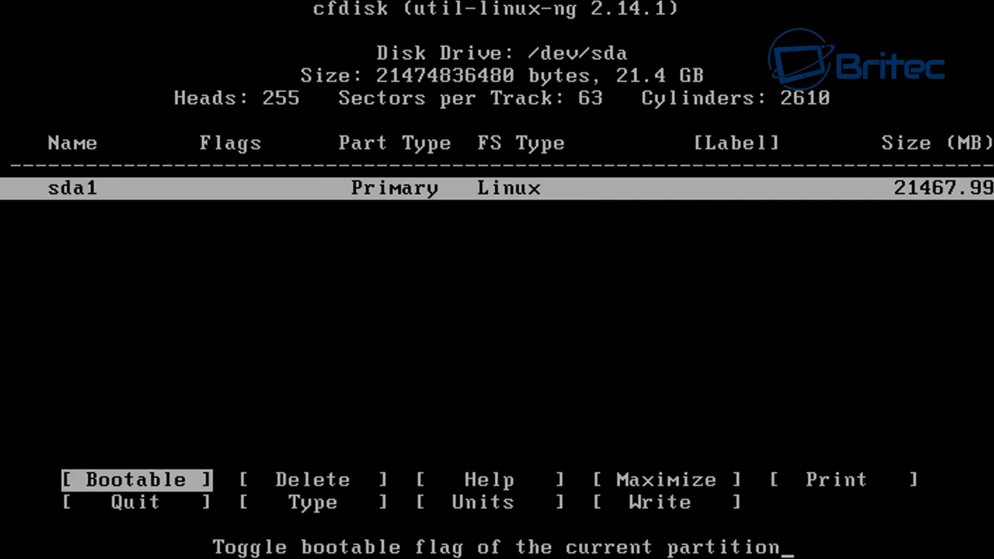
key(Return)
Step: Write the new partition table to disk and confirm with yes
key(Down)
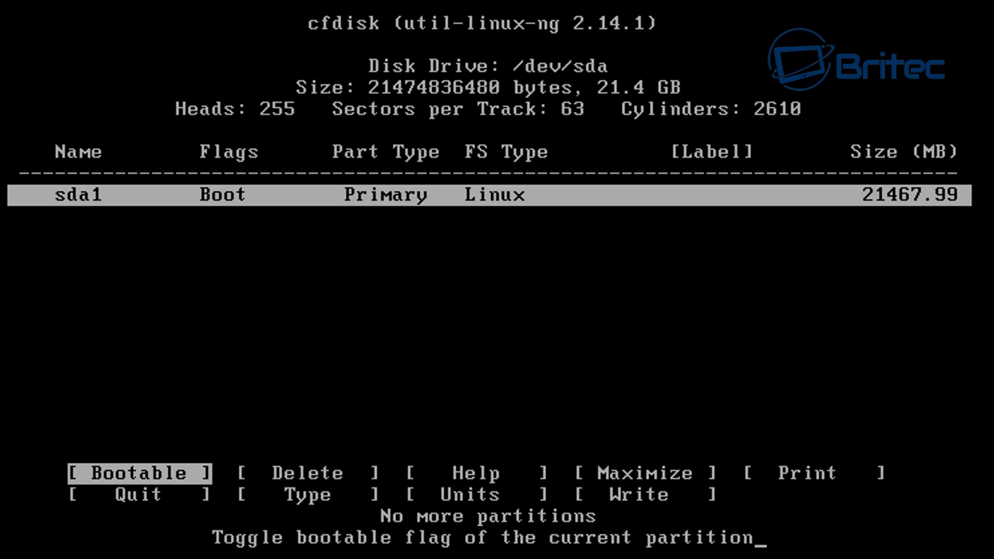
key(Right)
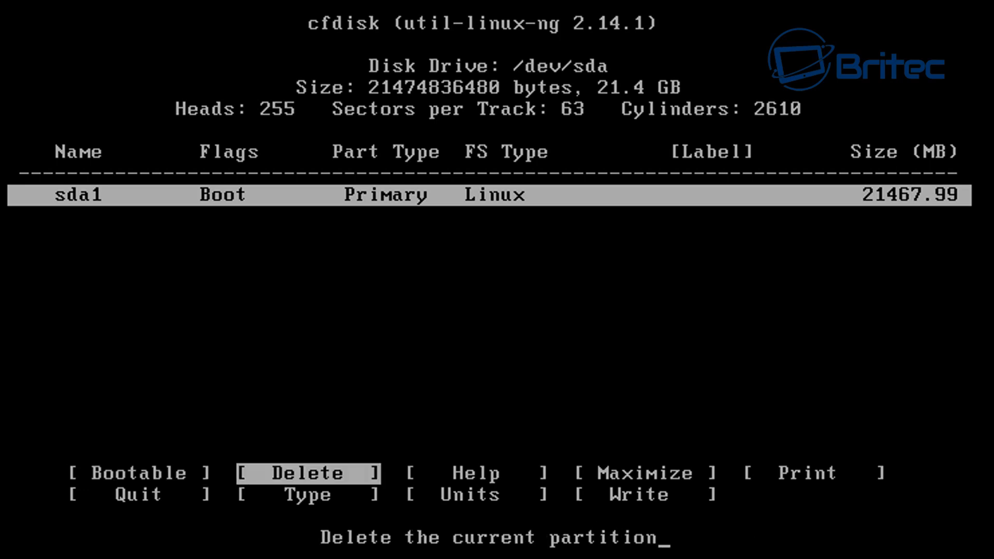
key(Right)
key(Right)
key(Right)
key(Right)
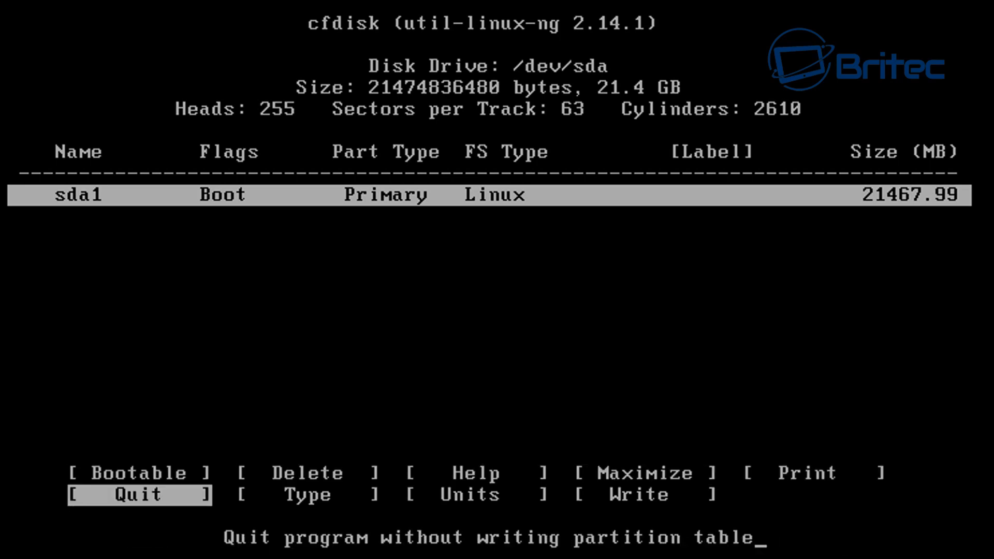
key(Right)
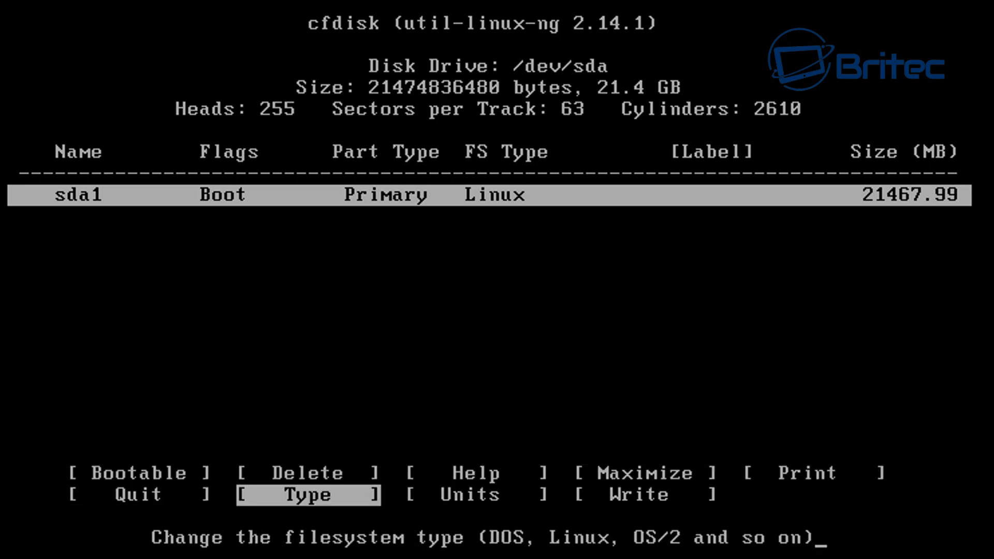
key(Right)
key(Right)
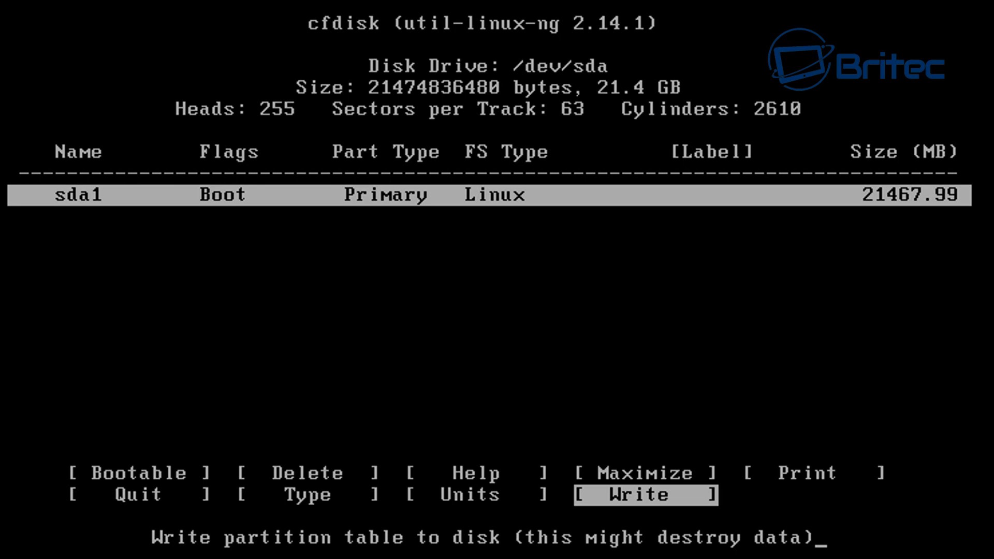
key(Return)
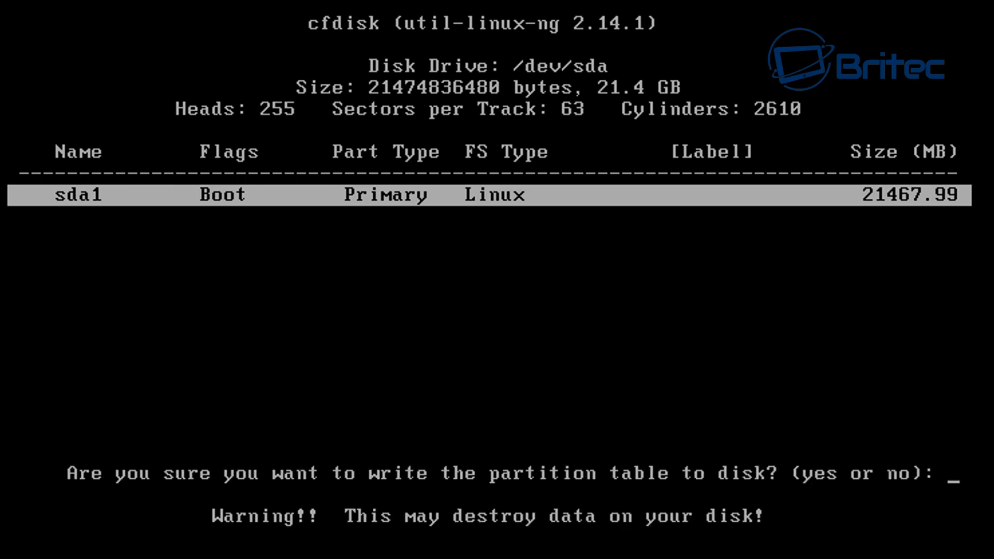
key(Return)
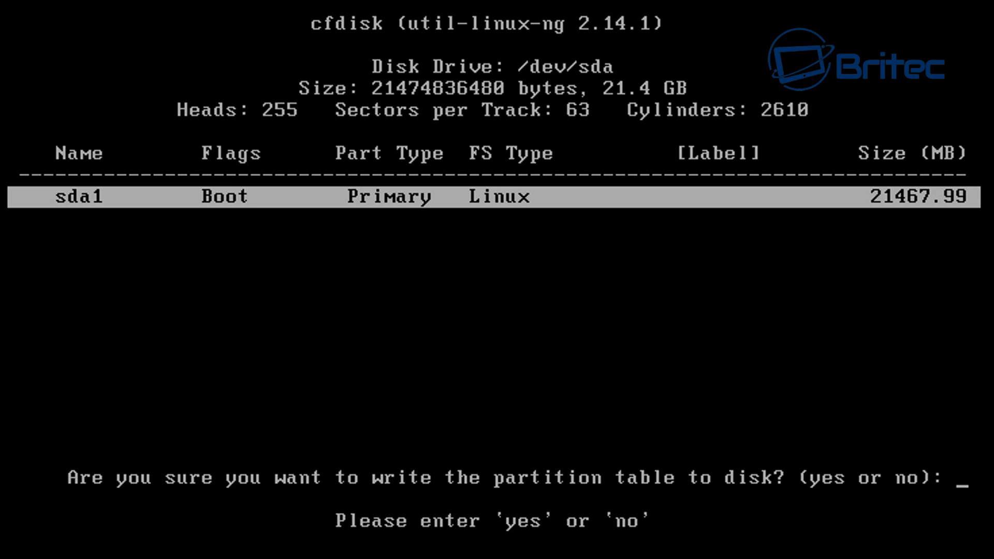
text(ye)
text(s)
key(Return)
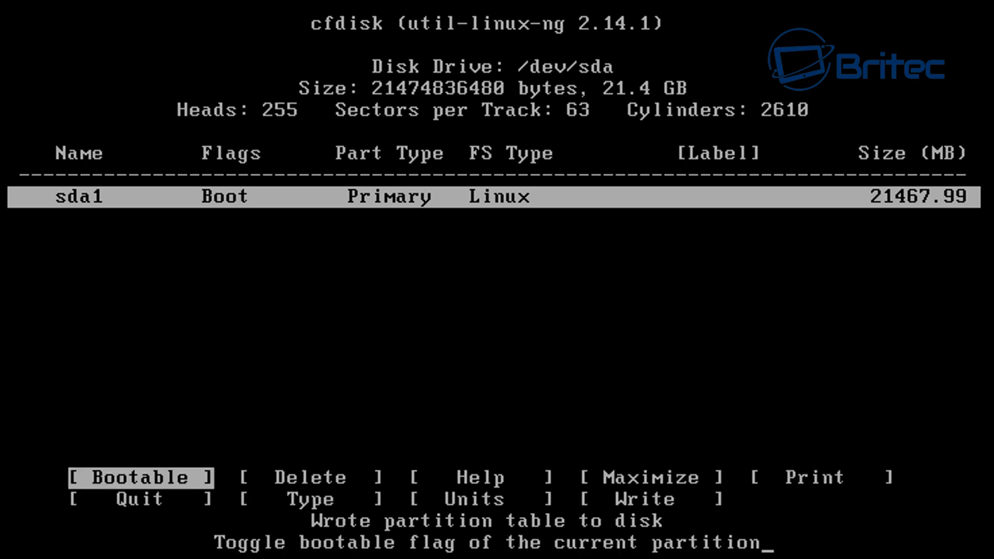
Step: Quit cfdisk and return to the installer's Choose Partition dialog
key(Down)
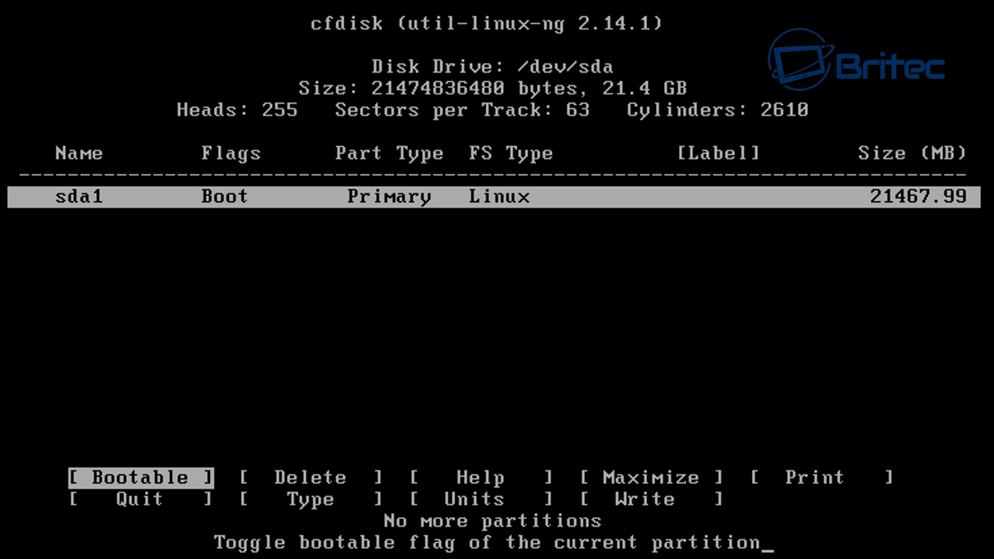
key(Right)
key(Right)
key(Right)
key(Right)
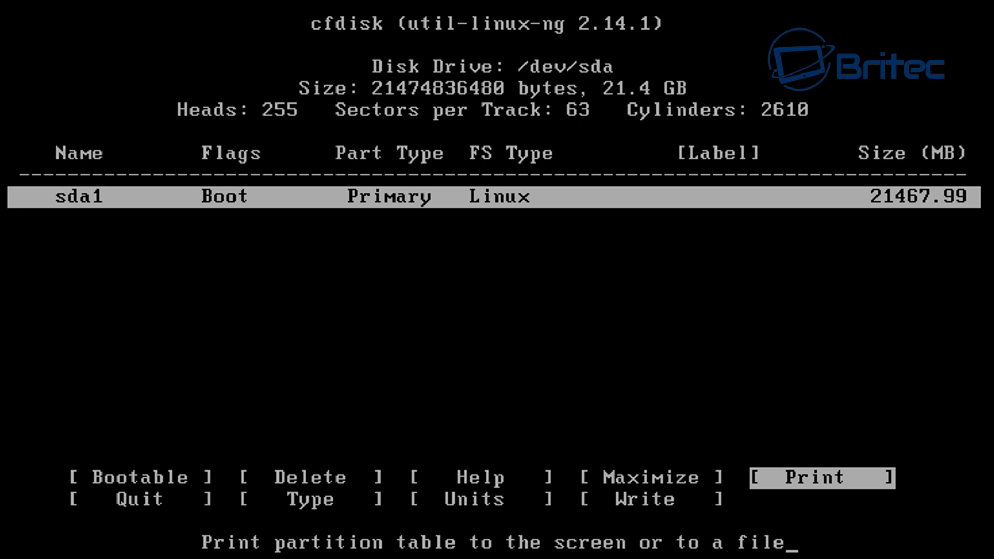
key(Right)
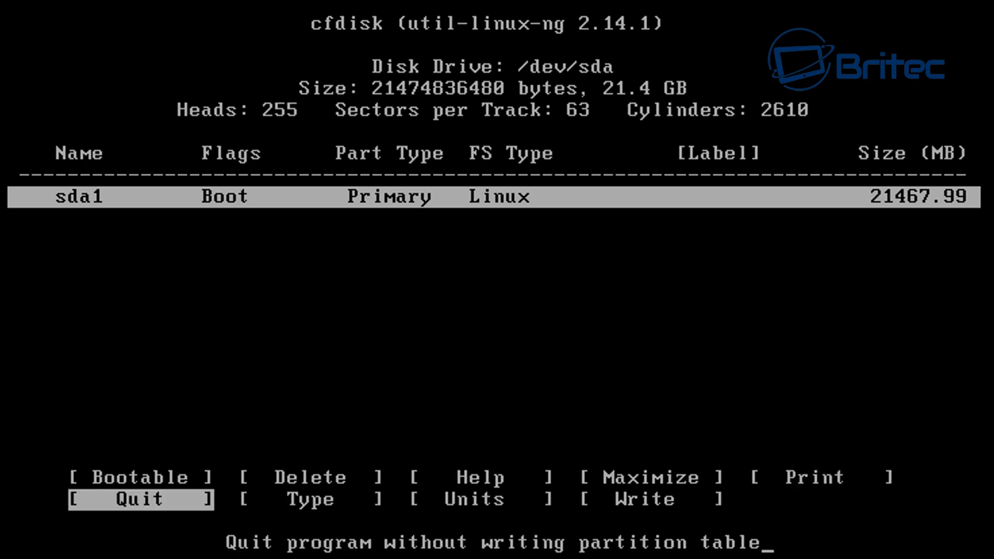
key(Return)
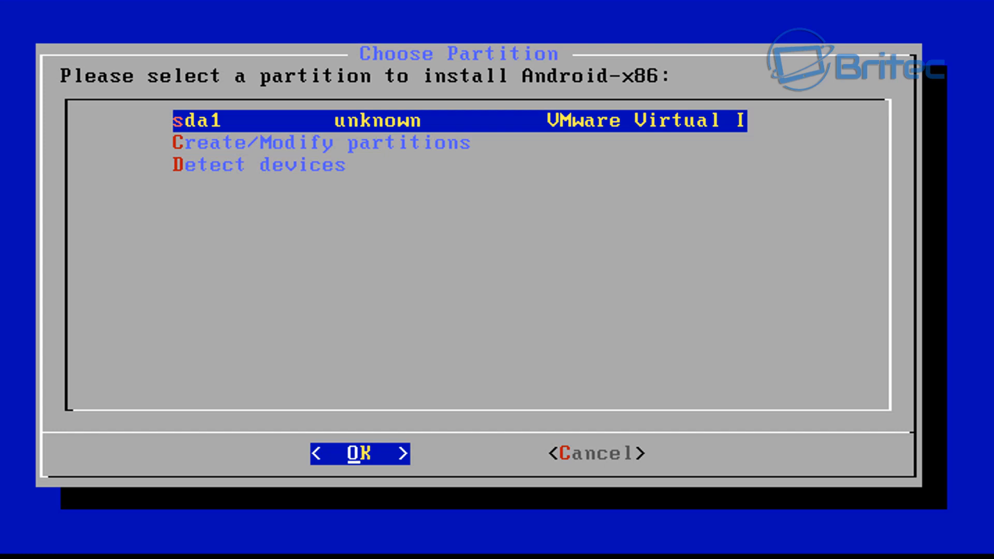
Step: Choose sda1 as the install target, pick ext4 and agree to format it
key(Return)
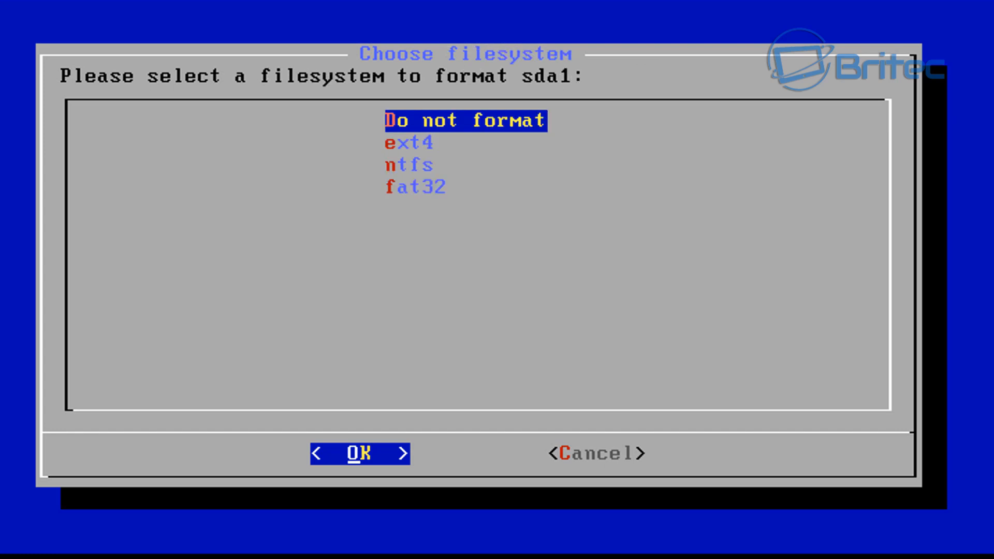
key(Down)
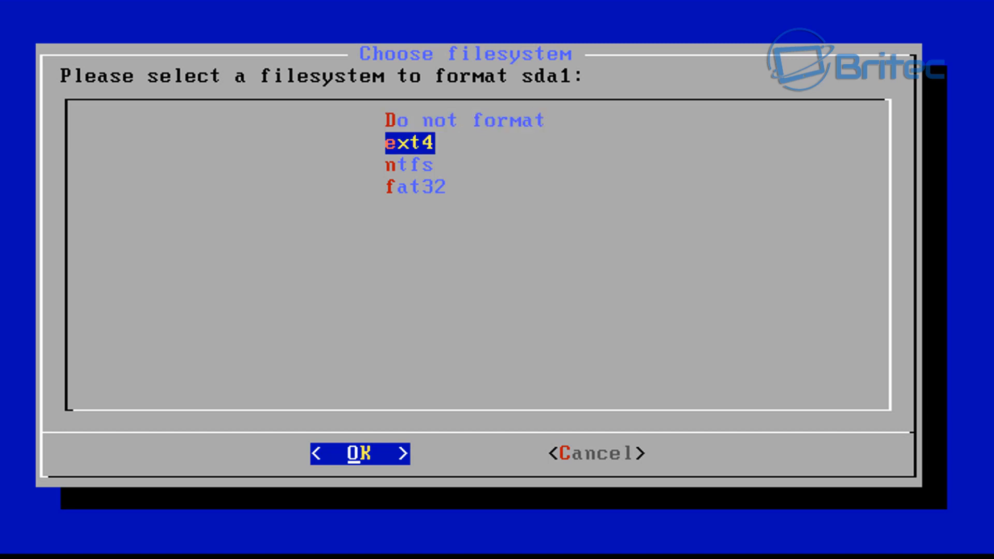
key(Return)
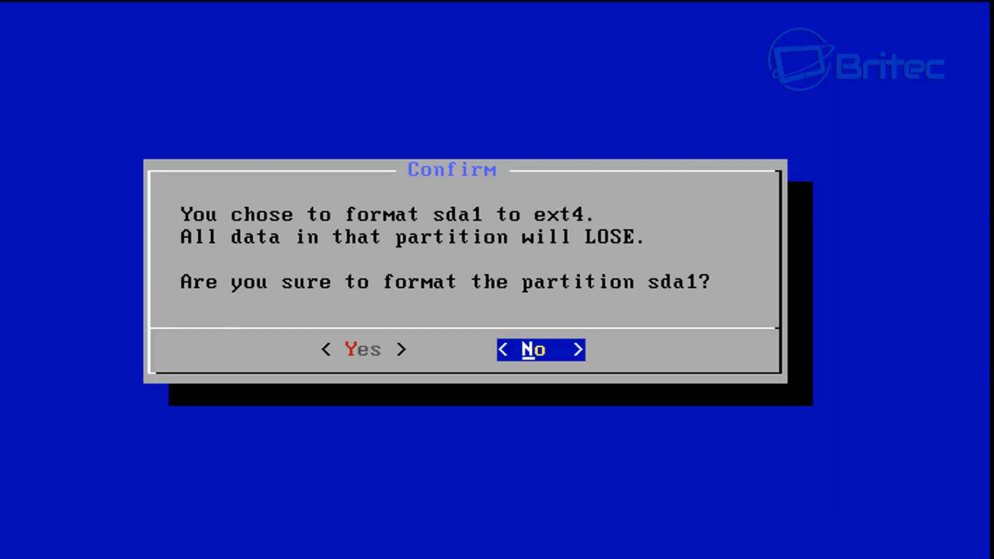
key(Left)
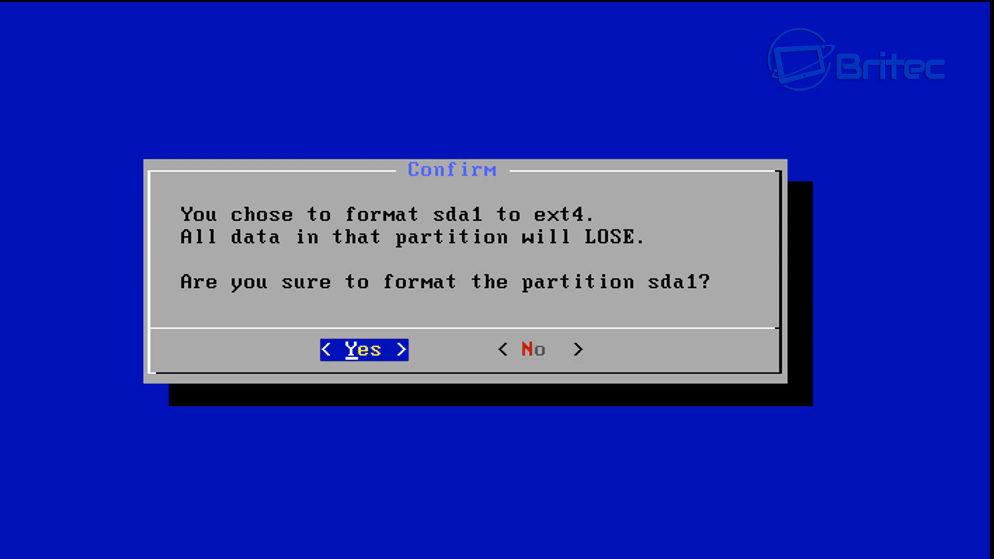
Step: Format sda1 as ext4, install GRUB, skip EFI GRUB2 and make /system read-write to begin installing
key(Return)
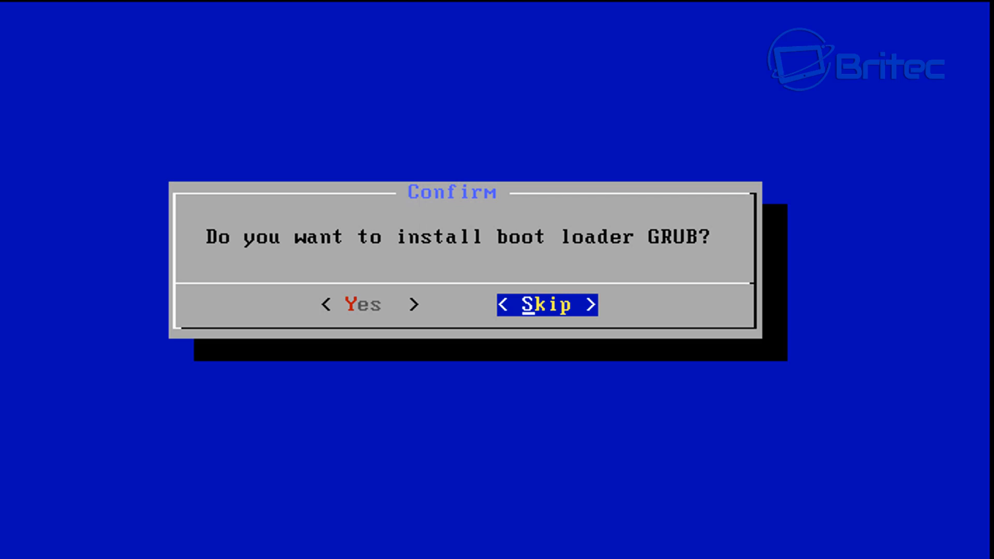
key(Left)
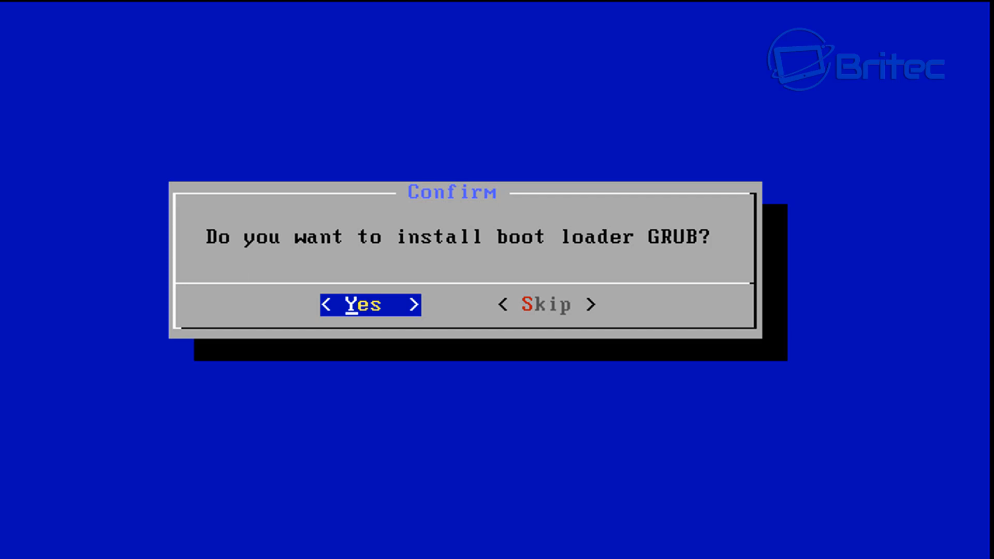
key(Return)
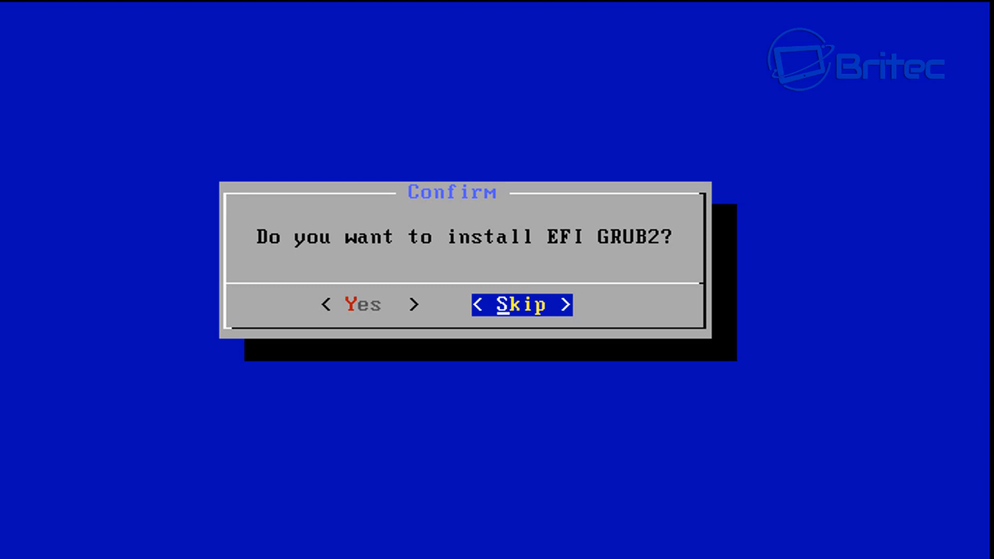
key(Return)
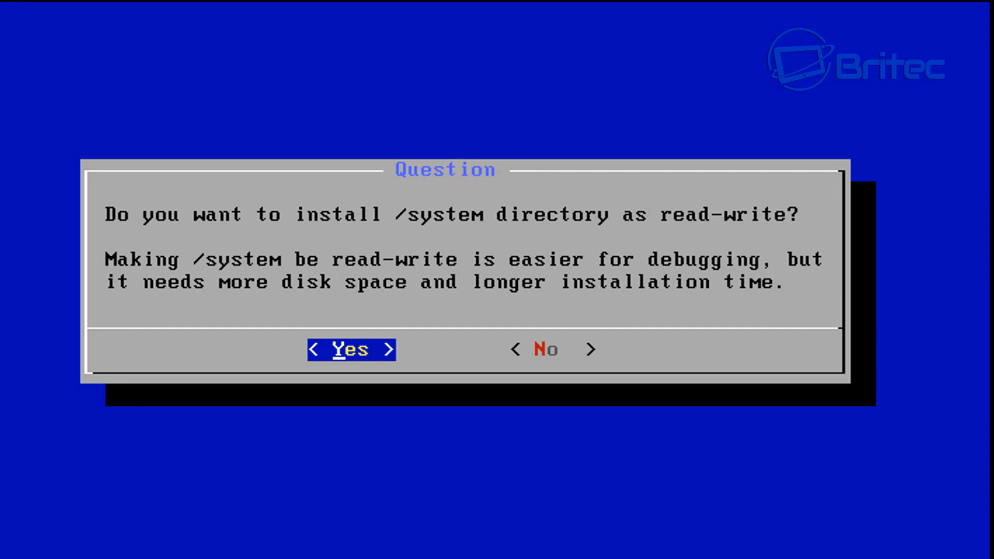
key(Return)
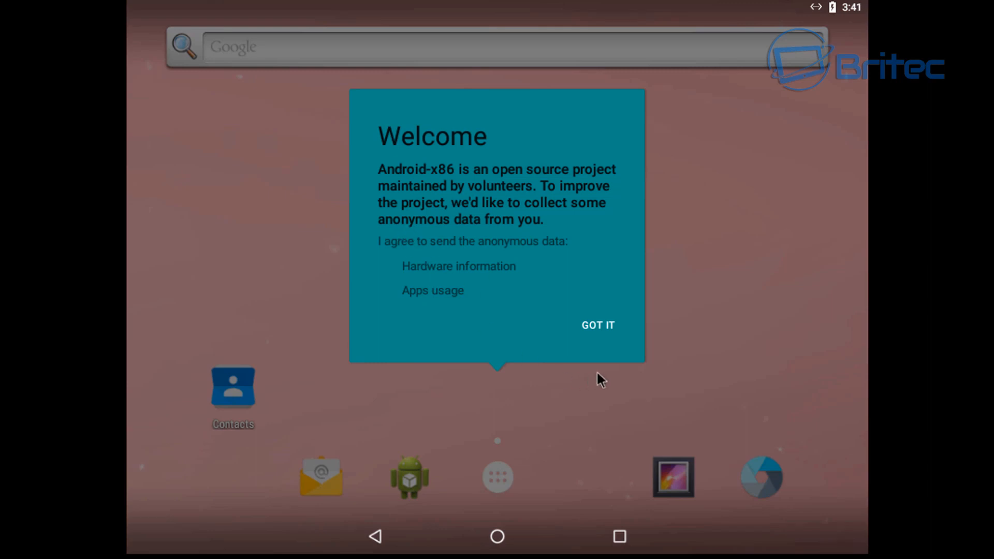
Step: Dismiss the welcome message, open Settings from the app drawer, then go Back to the app list
click(602, 327)
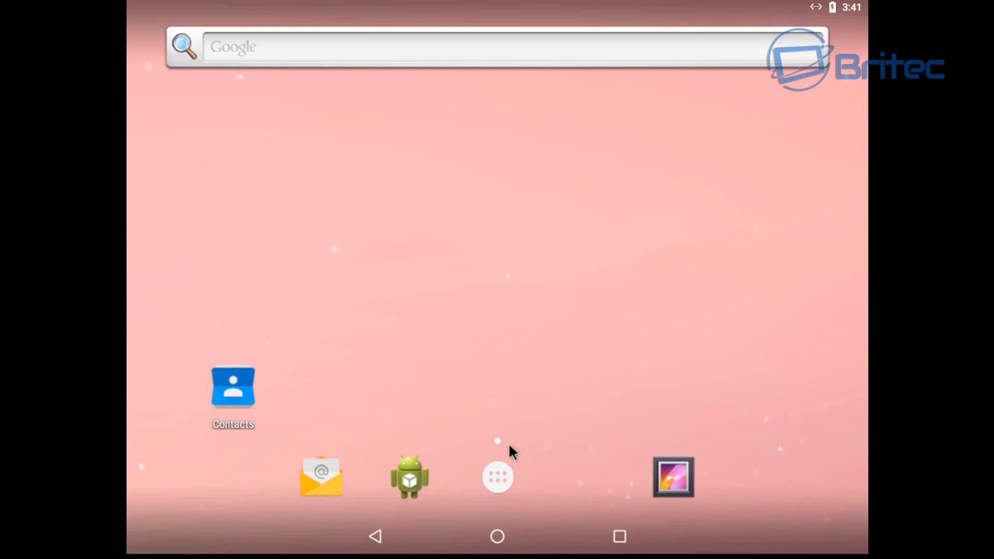
click(497, 479)
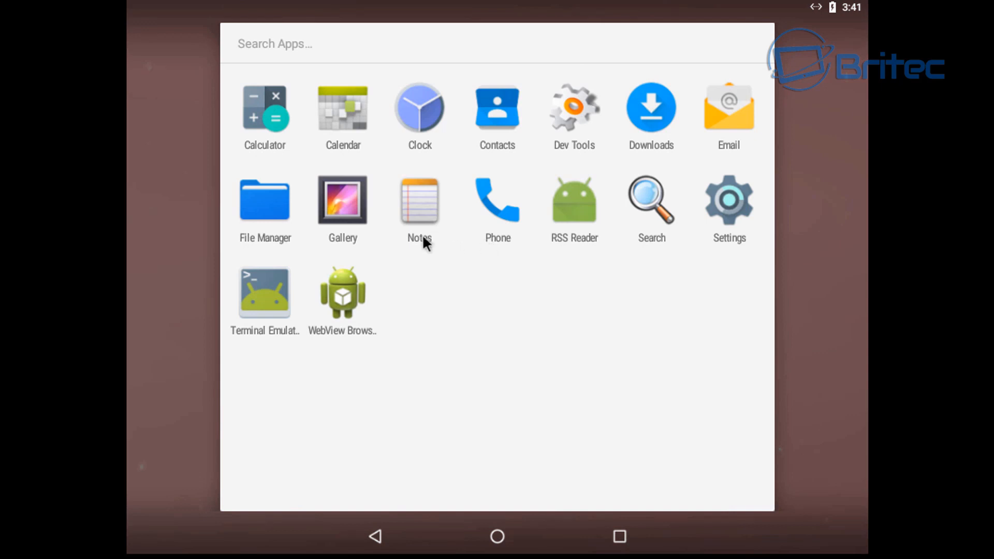
click(717, 206)
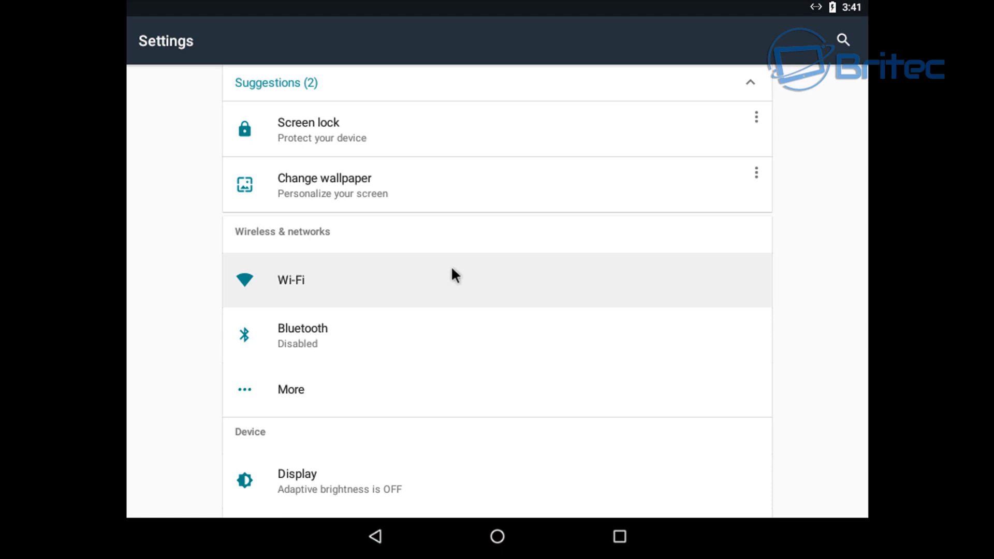
scroll(451, 266, down, 2)
scroll(451, 267, down, 3)
scroll(451, 275, down, 10)
scroll(453, 282, down, 3)
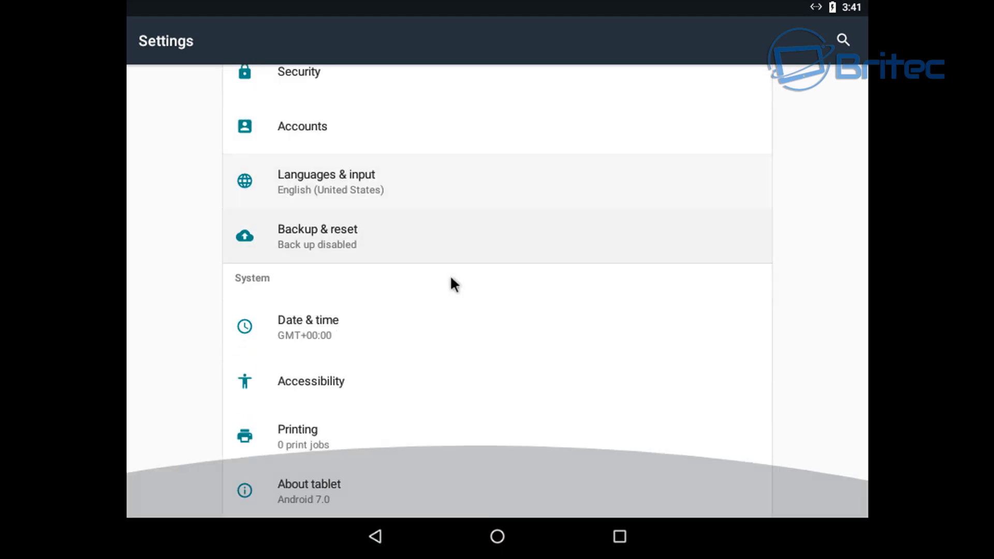
click(376, 537)
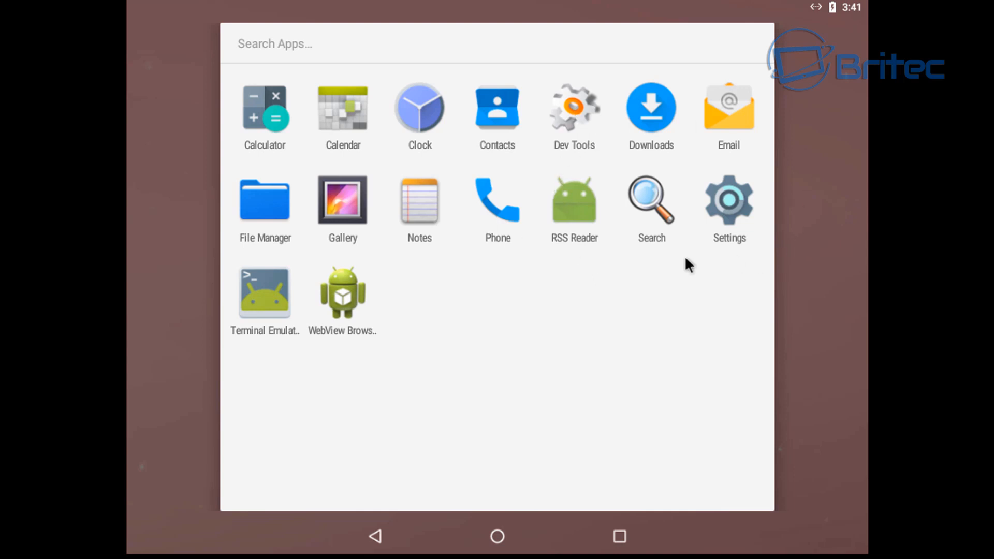
Step: Show the recent apps overview, then return to the Android home screen
click(619, 536)
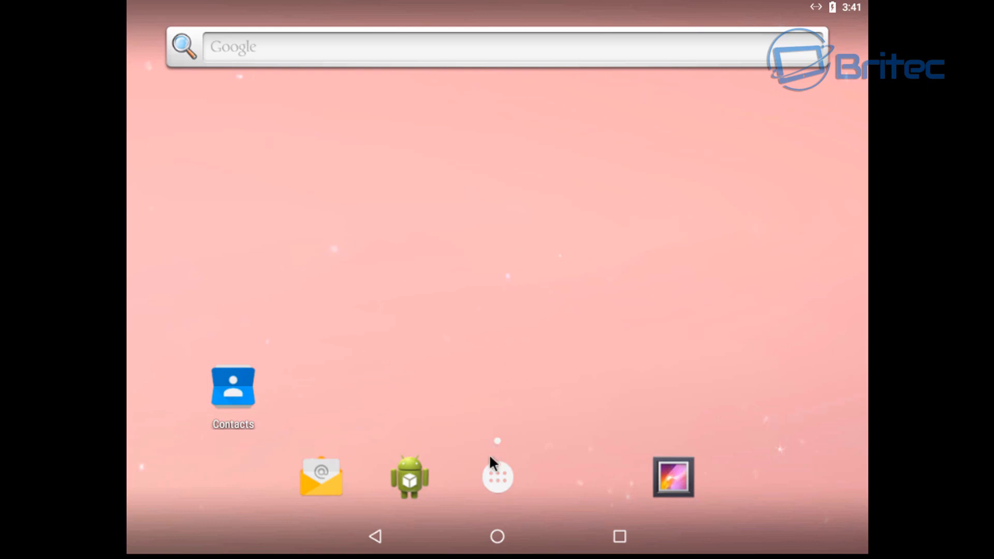
click(498, 539)
click(376, 539)
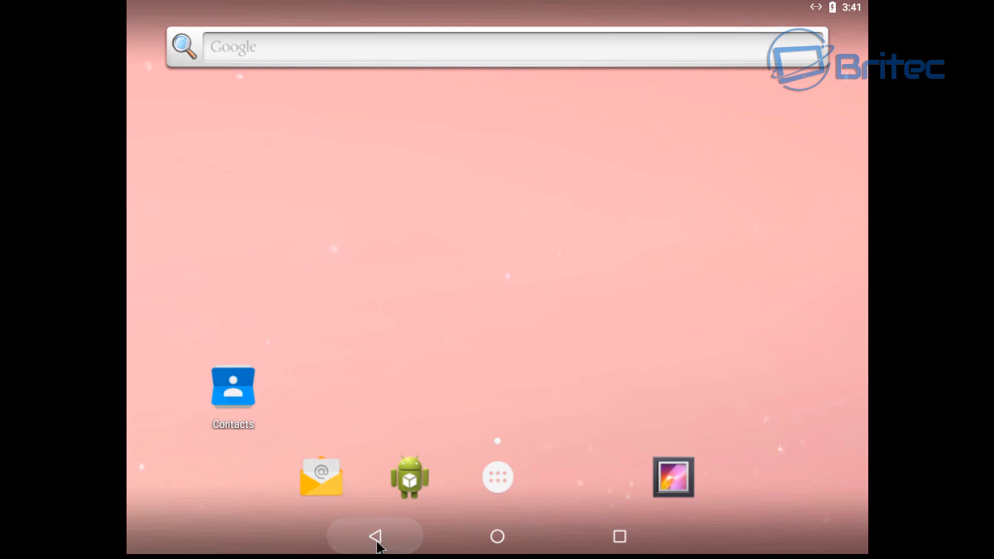